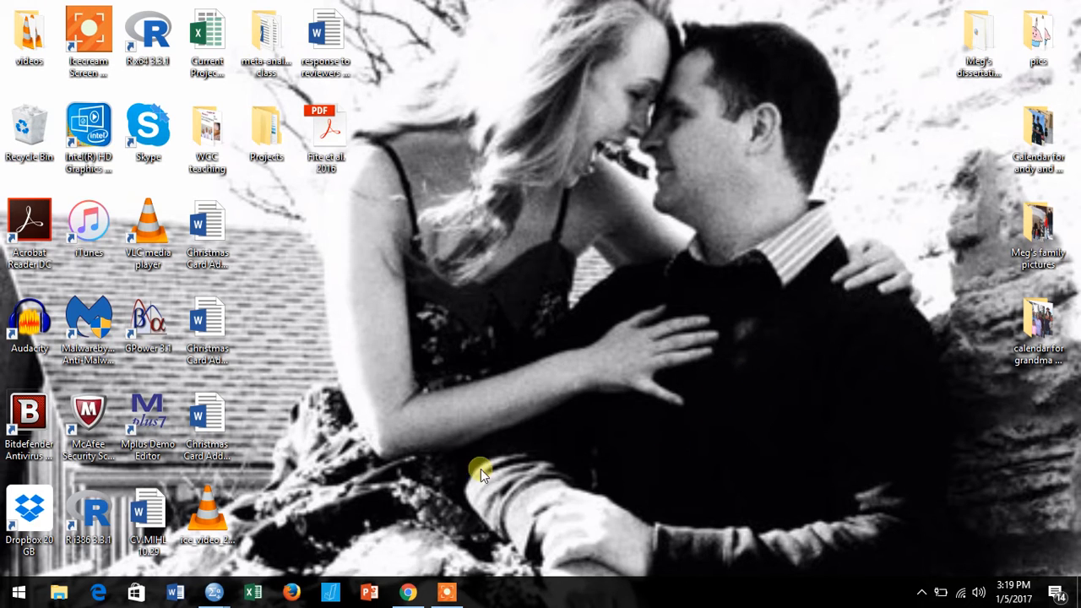
- Switch to the Qualtrics survey in Chrome and save its survey flow
{"action": "left_click", "coordinate": [409, 591]}
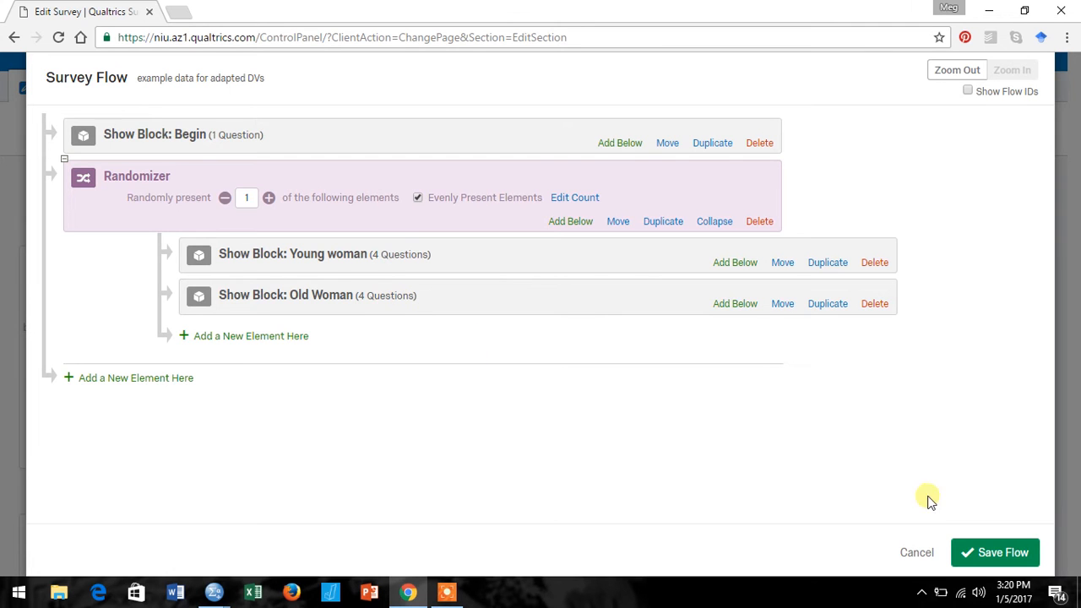
{"action": "left_click", "coordinate": [977, 552]}
- Examine the picture and the liking, attractive and unattractive rating questions in the Young woman block
{"action": "scroll", "coordinate": [881, 429], "scroll_direction": "down", "scroll_amount": 4}
{"action": "scroll", "coordinate": [882, 435], "scroll_direction": "down", "scroll_amount": 3}
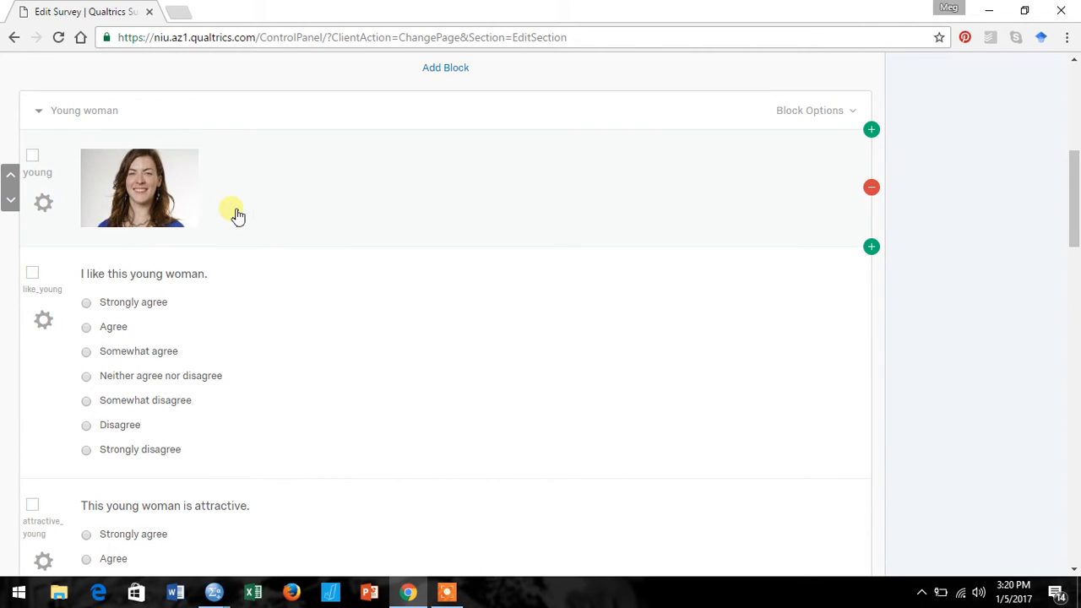
{"action": "scroll", "coordinate": [414, 345], "scroll_direction": "down", "scroll_amount": 1}
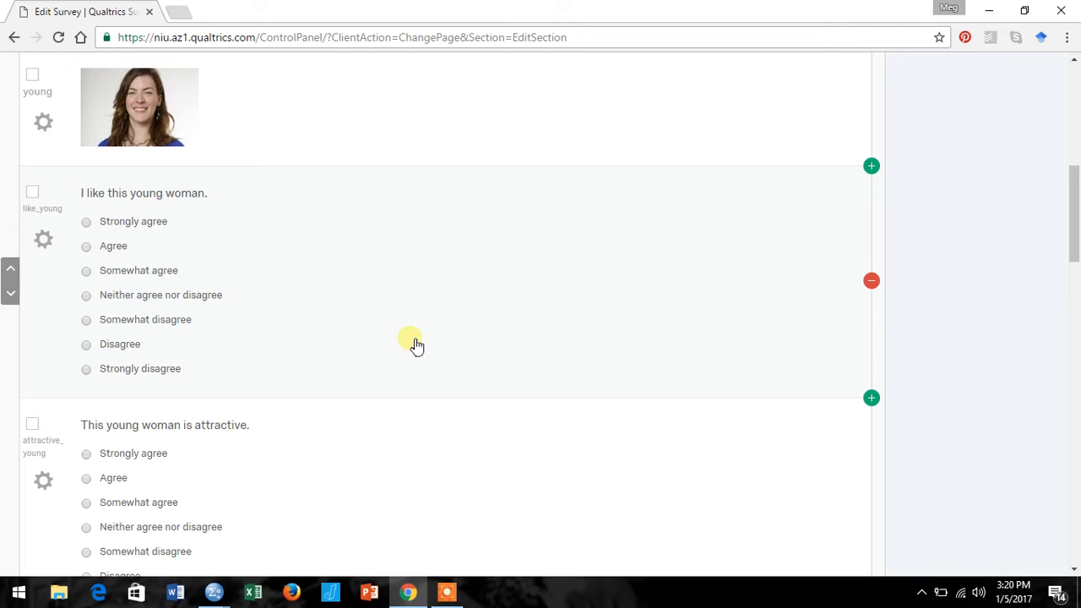
{"action": "scroll", "coordinate": [416, 347], "scroll_direction": "down", "scroll_amount": 1}
{"action": "scroll", "coordinate": [416, 347], "scroll_direction": "up", "scroll_amount": 1}
{"action": "scroll", "coordinate": [416, 347], "scroll_direction": "down", "scroll_amount": 1}
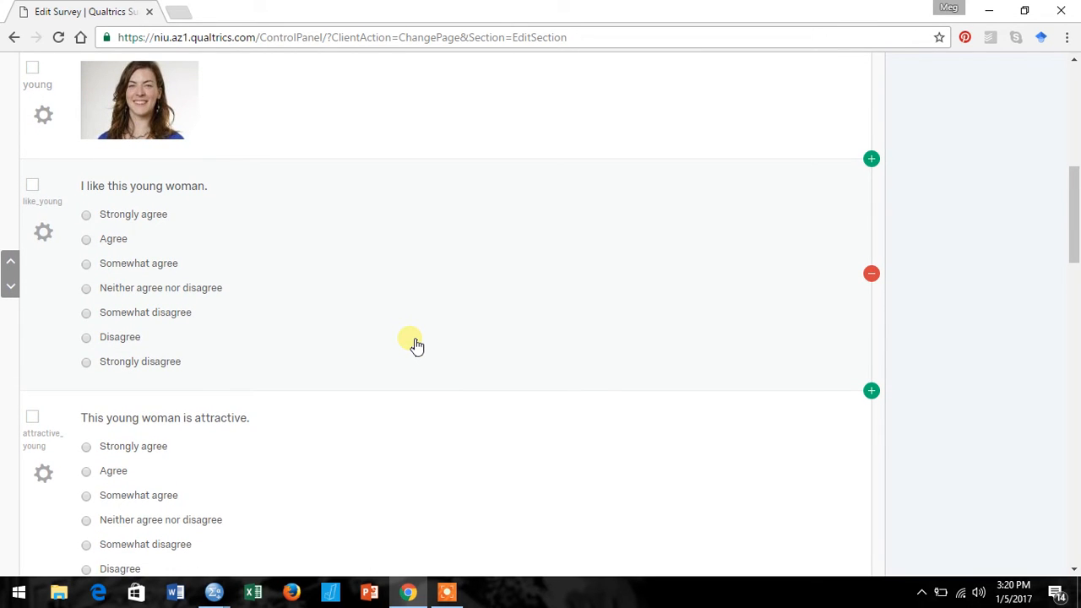
{"action": "scroll", "coordinate": [416, 346], "scroll_direction": "down", "scroll_amount": 2}
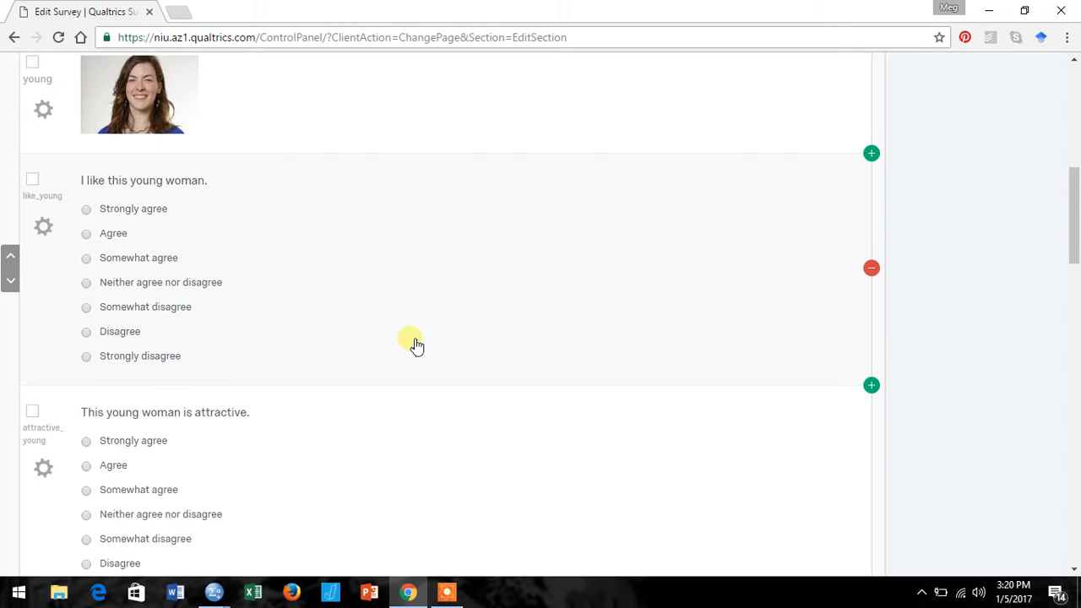
{"action": "scroll", "coordinate": [416, 345], "scroll_direction": "down", "scroll_amount": 2}
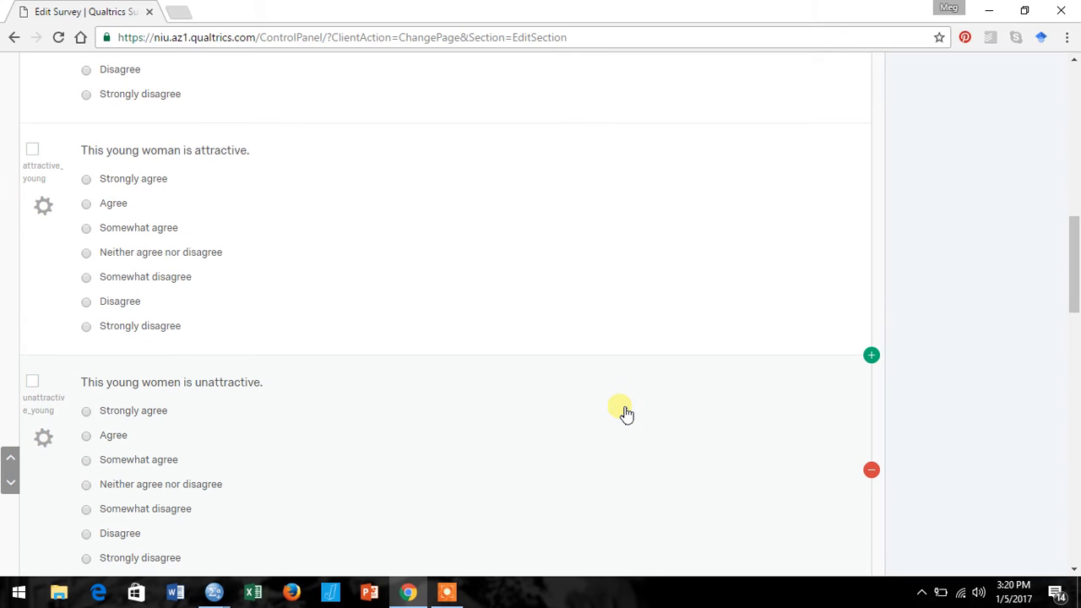
{"action": "scroll", "coordinate": [626, 413], "scroll_direction": "down", "scroll_amount": 5}
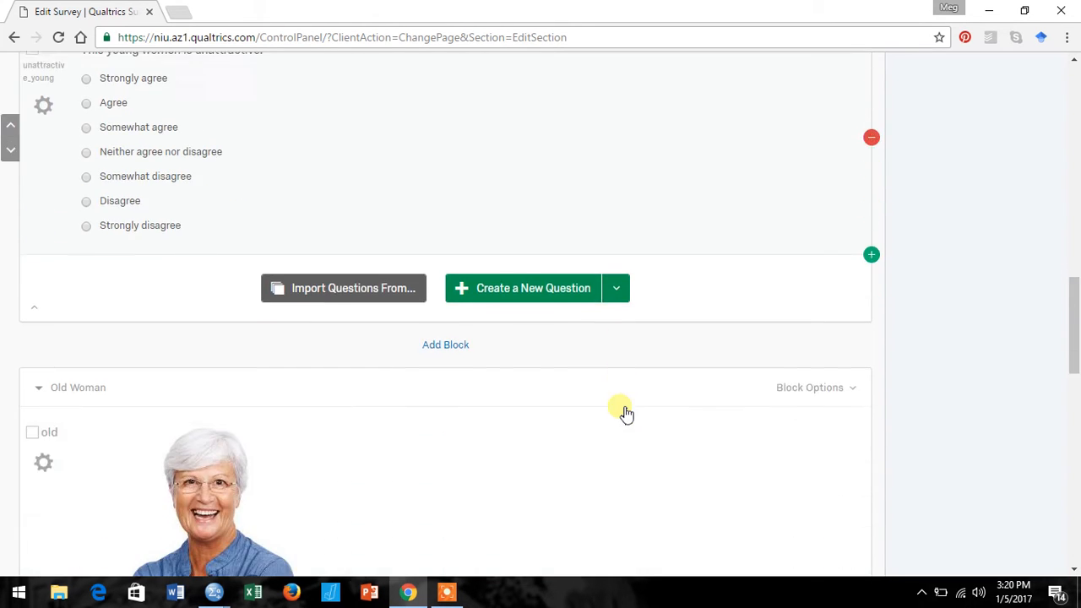
- Review the Old Woman block's picture and rating questions, comparing them with the matching young woman questions
{"action": "scroll", "coordinate": [626, 414], "scroll_direction": "down", "scroll_amount": 3}
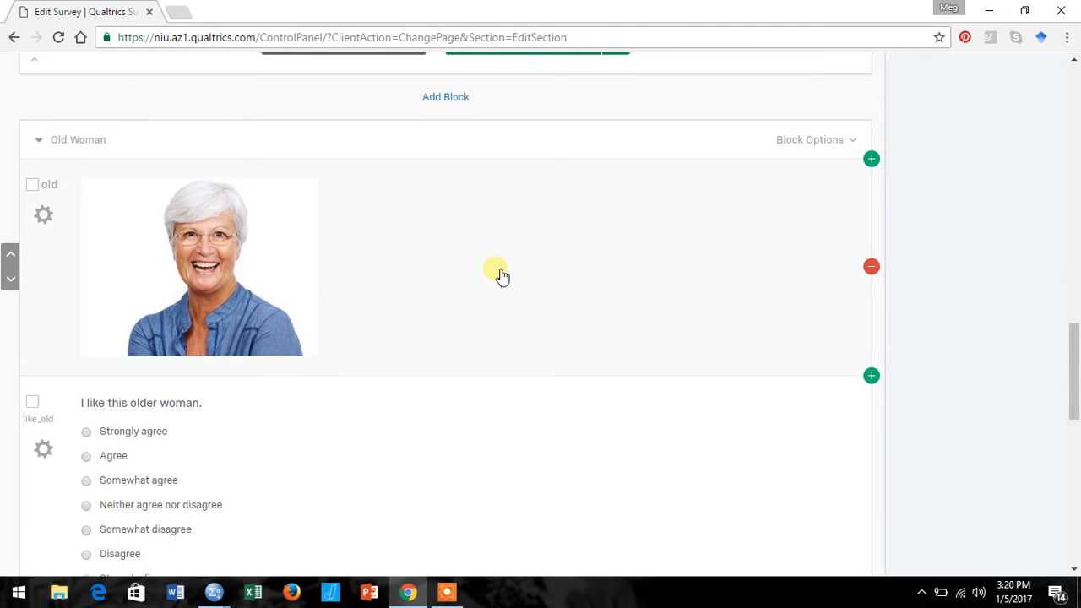
{"action": "scroll", "coordinate": [501, 276], "scroll_direction": "down", "scroll_amount": 1}
{"action": "scroll", "coordinate": [502, 277], "scroll_direction": "down", "scroll_amount": 1}
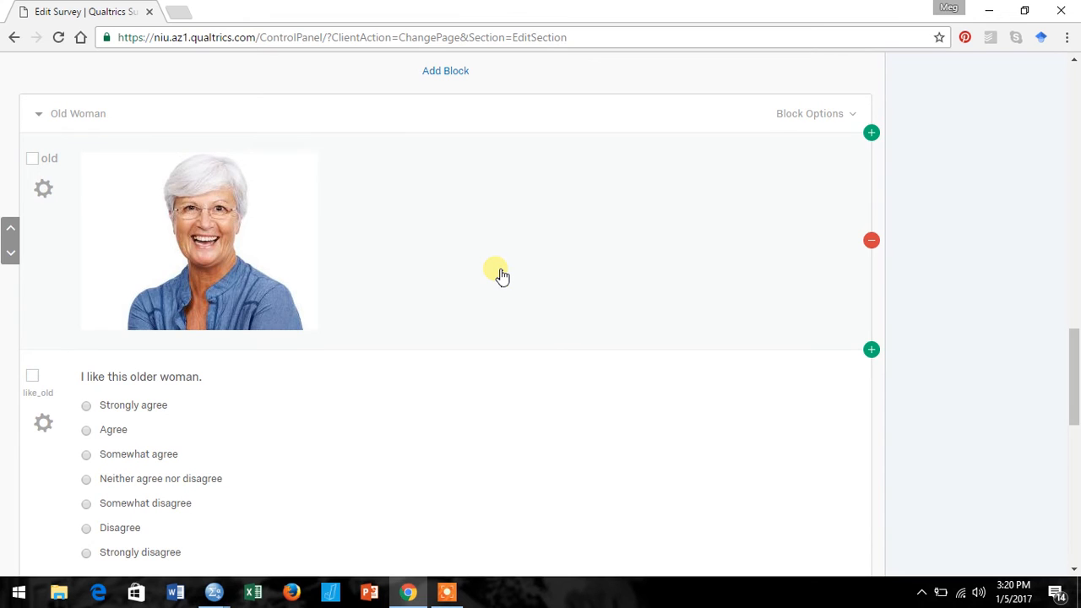
{"action": "scroll", "coordinate": [501, 276], "scroll_direction": "down", "scroll_amount": 1}
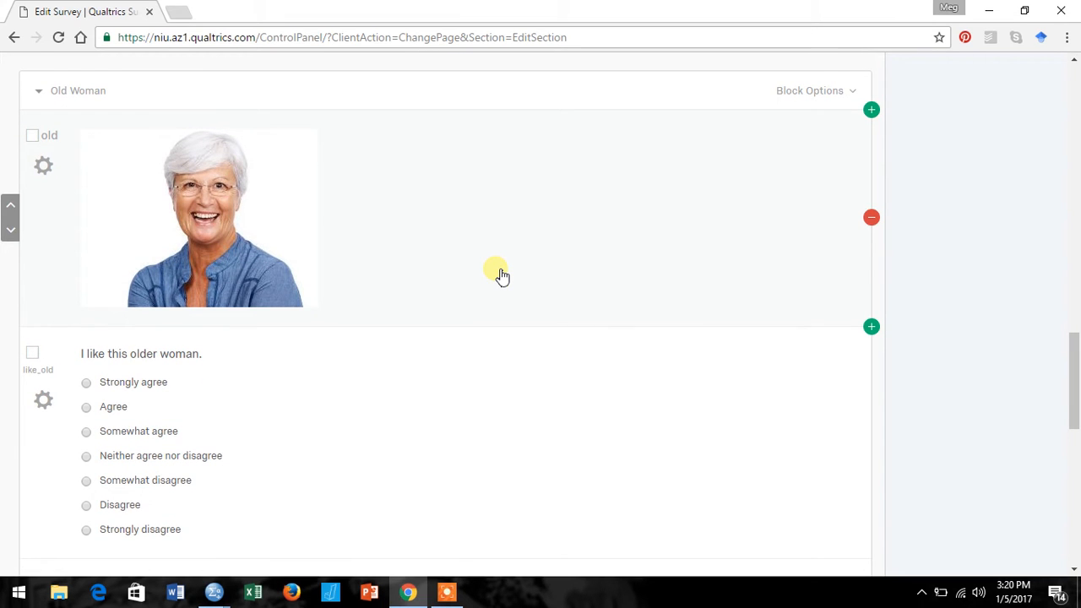
{"action": "scroll", "coordinate": [532, 400], "scroll_direction": "down", "scroll_amount": 2}
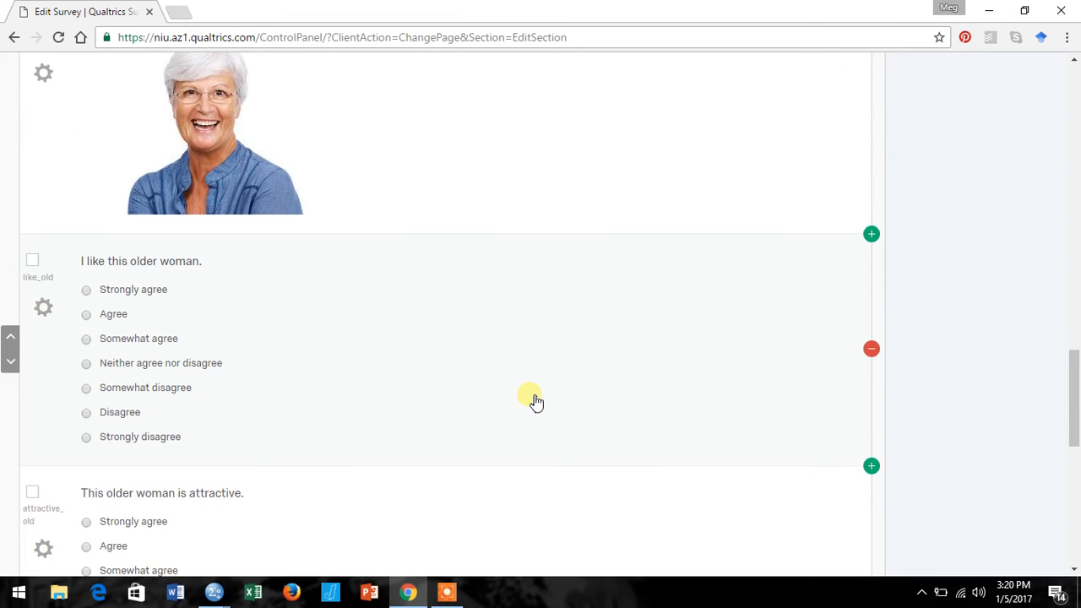
{"action": "scroll", "coordinate": [535, 402], "scroll_direction": "down", "scroll_amount": 2}
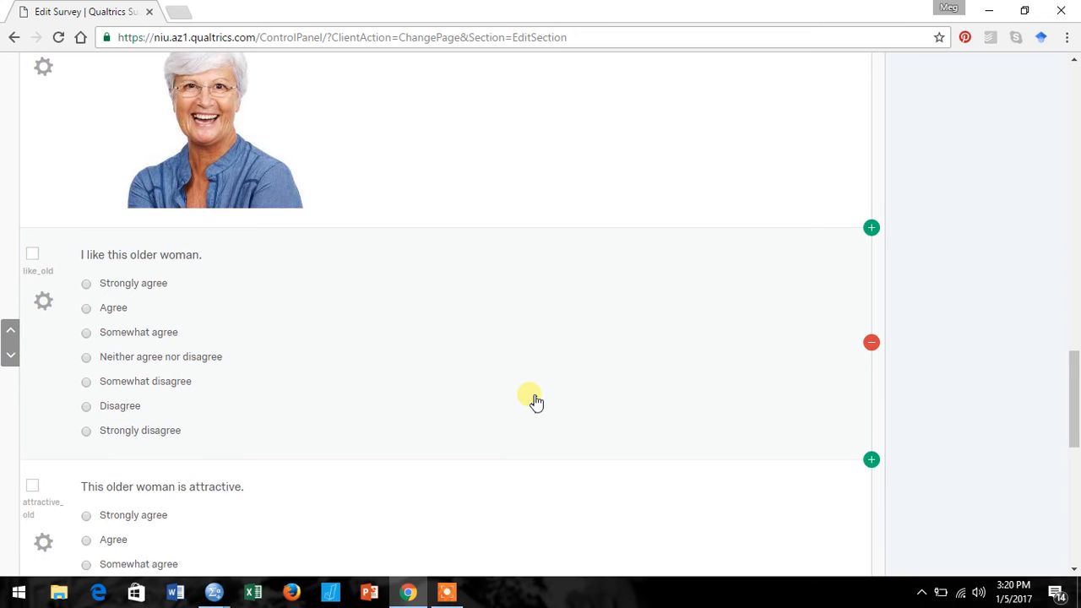
{"action": "scroll", "coordinate": [535, 402], "scroll_direction": "down", "scroll_amount": 3}
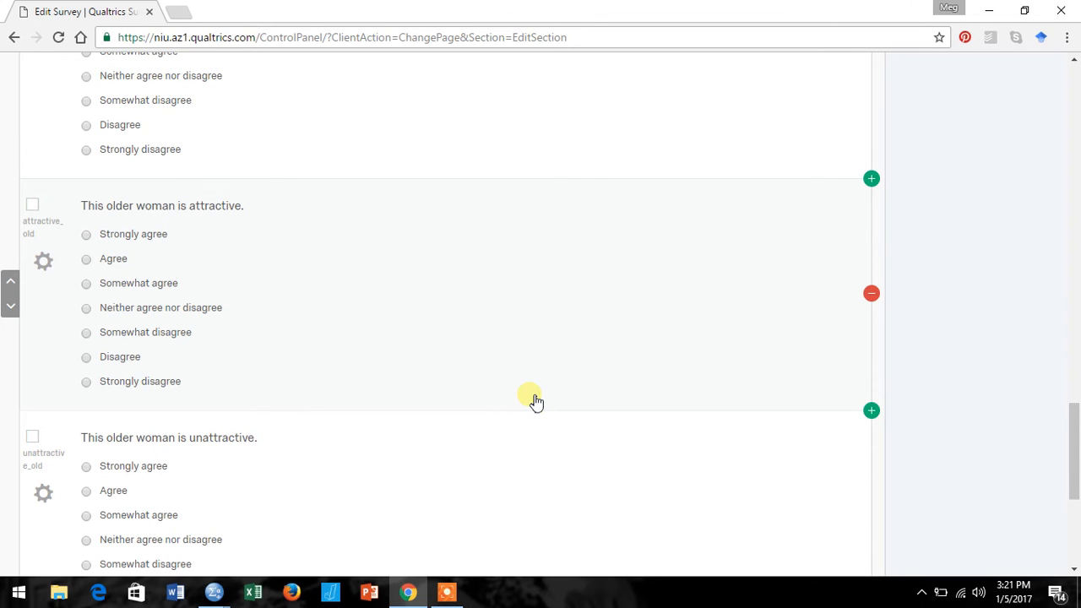
{"action": "scroll", "coordinate": [535, 401], "scroll_direction": "up", "scroll_amount": 2}
{"action": "scroll", "coordinate": [535, 402], "scroll_direction": "up", "scroll_amount": 12}
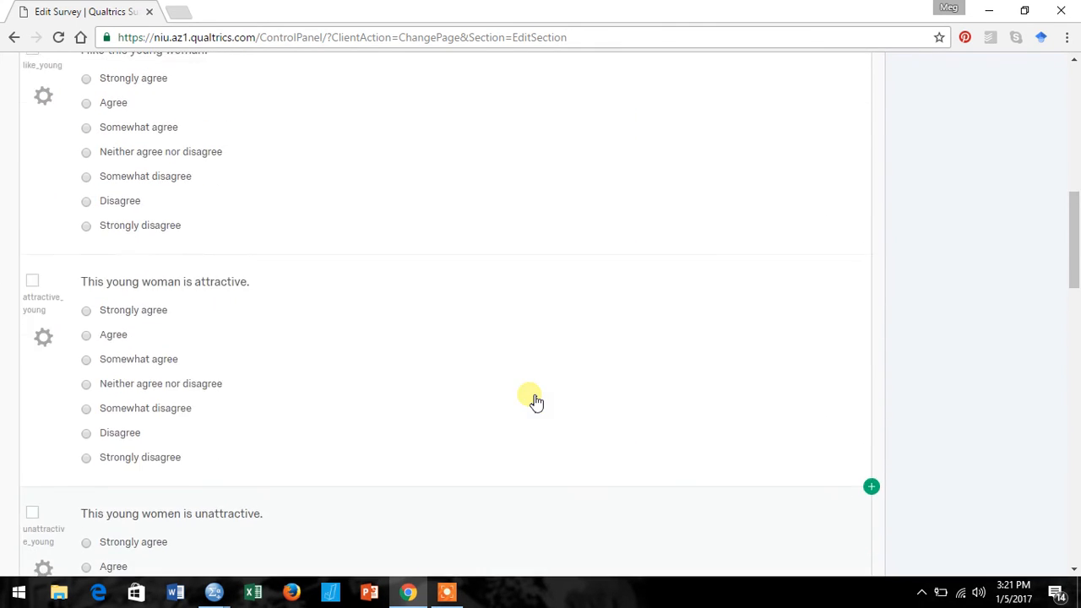
{"action": "scroll", "coordinate": [535, 402], "scroll_direction": "up", "scroll_amount": 1}
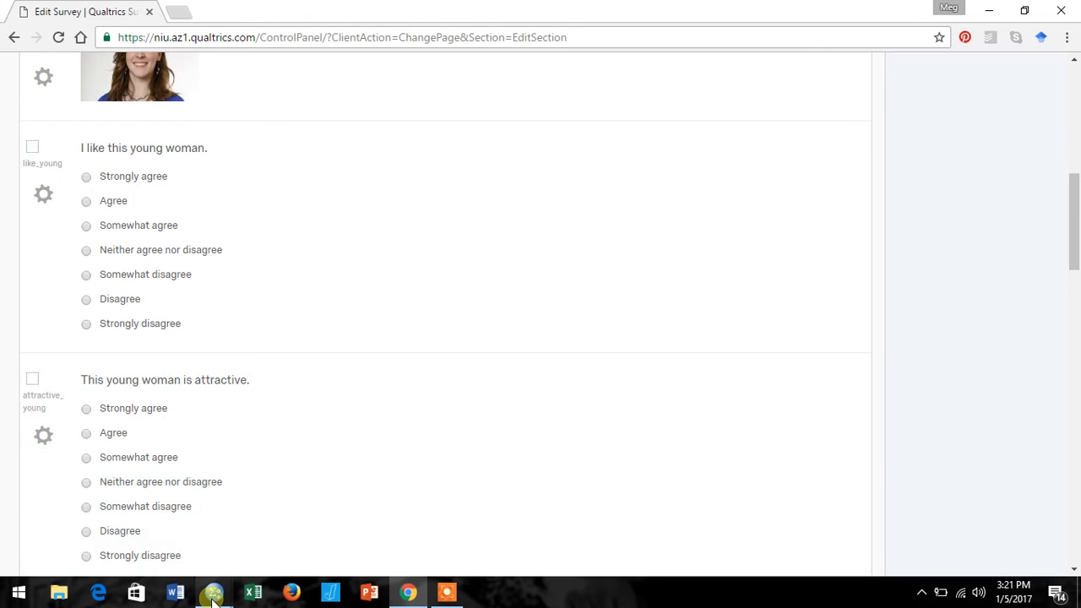
- Switch to the SPSS Data Editor and examine the response columns for the young and old woman questions
{"action": "mouse_move", "coordinate": [213, 590]}
{"action": "left_click", "coordinate": [259, 540]}
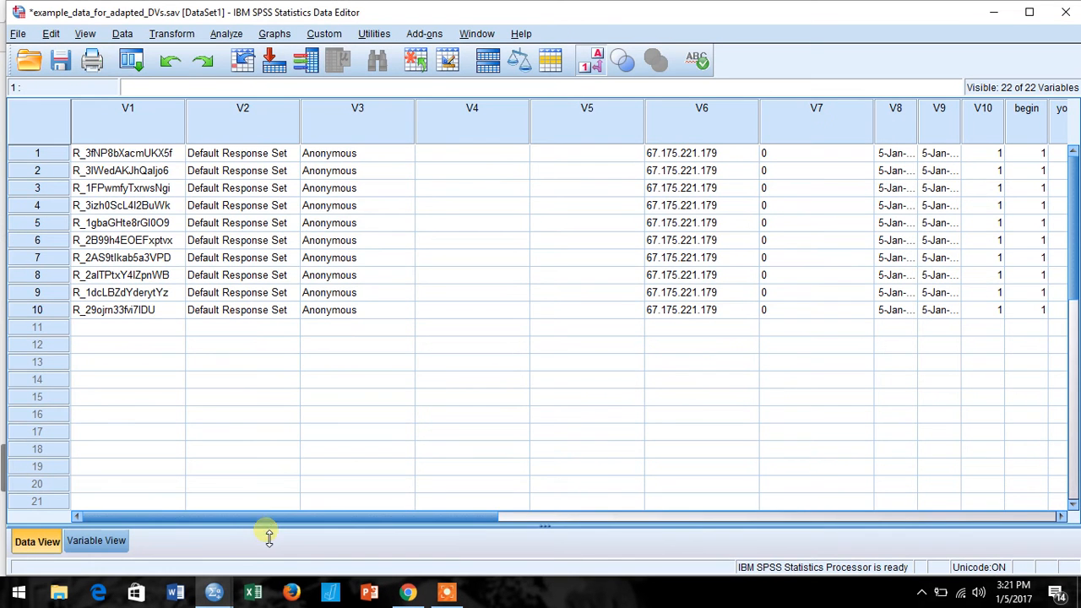
{"action": "left_click_drag", "start_coordinate": [417, 515], "coordinate": [784, 541]}
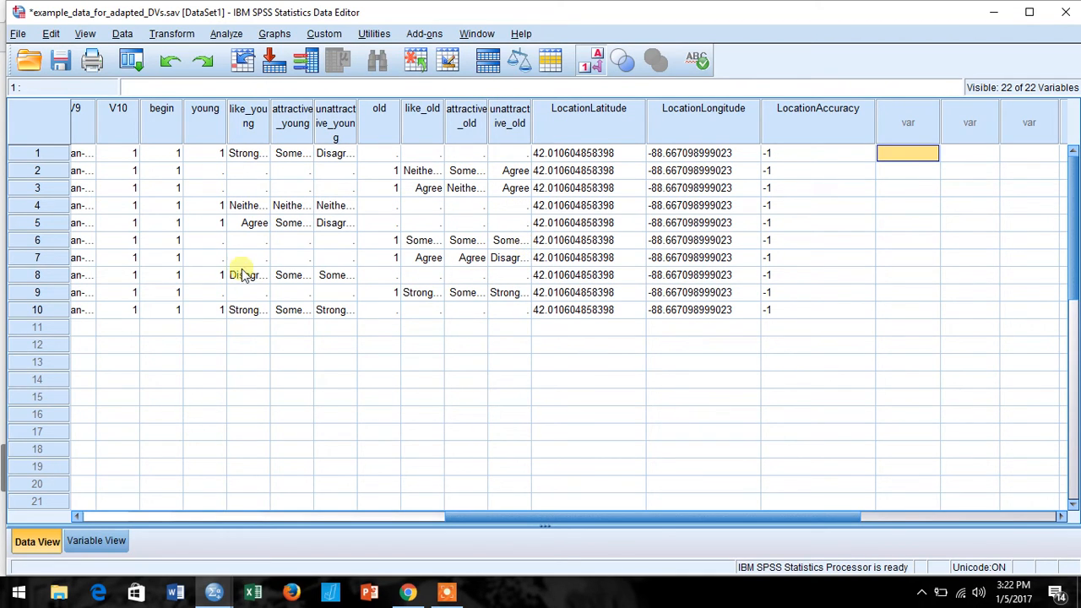
- Start a Compute Variable transformation, clear the leftover numeric expression and enter like_both as the target variable
{"action": "left_click", "coordinate": [161, 34]}
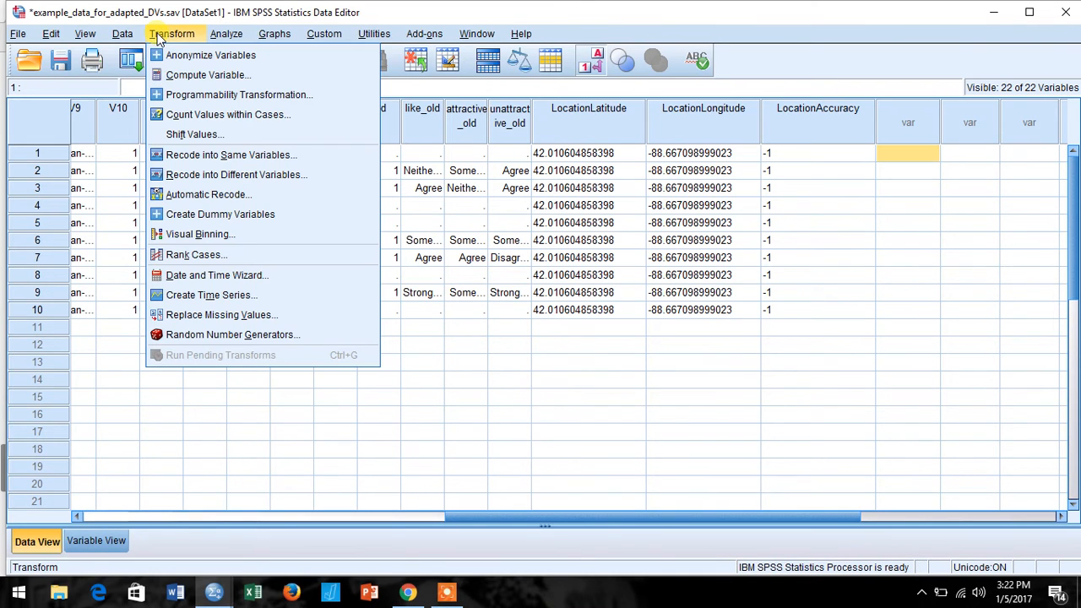
{"action": "left_click", "coordinate": [186, 76]}
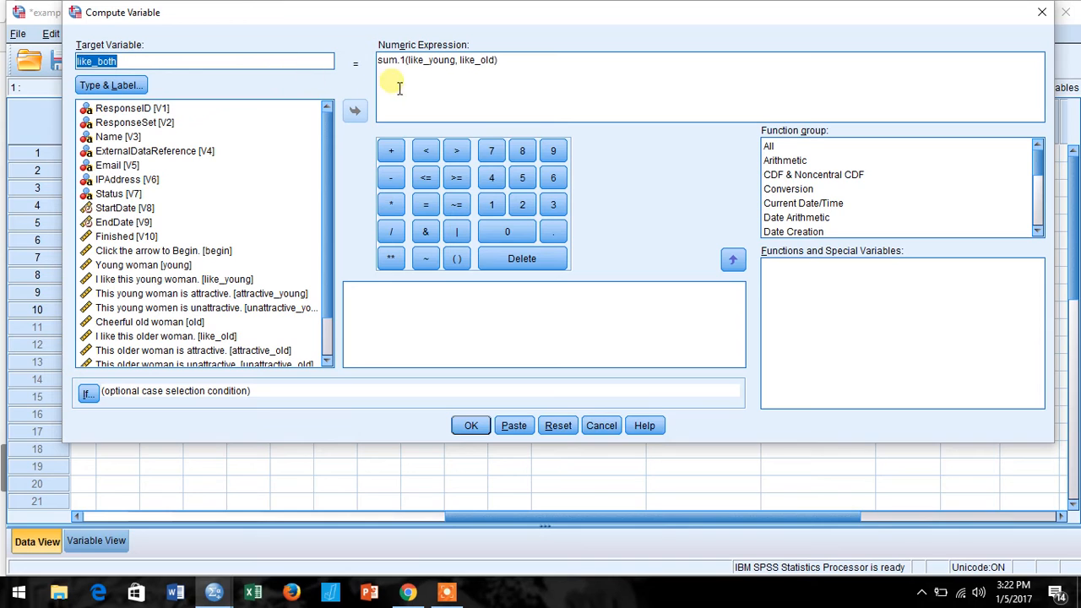
{"action": "left_click", "coordinate": [206, 60]}
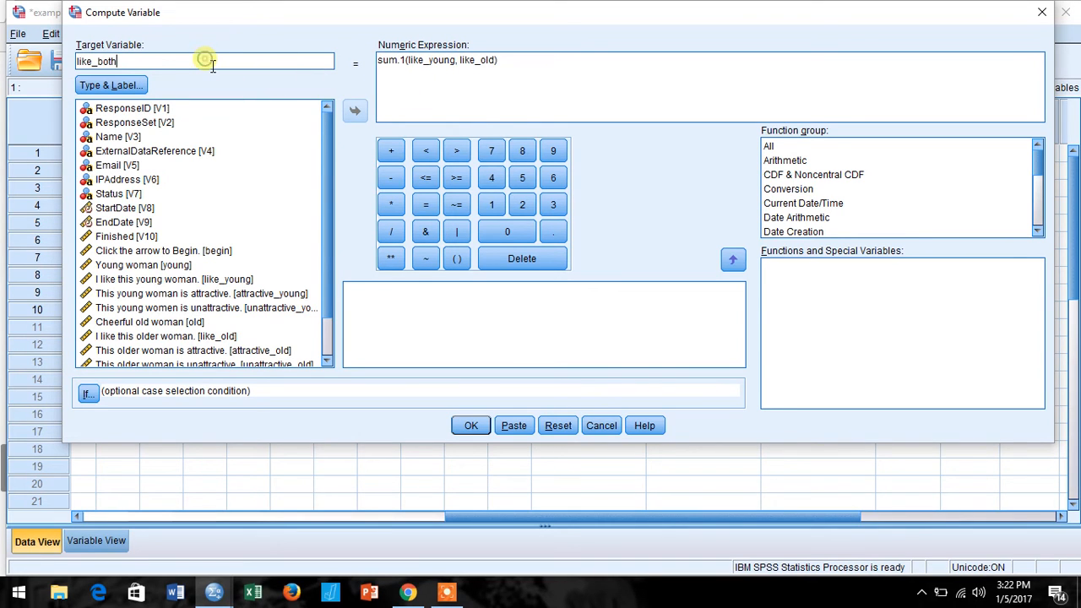
{"action": "double_click", "coordinate": [148, 63]}
{"action": "left_click_drag", "start_coordinate": [525, 64], "coordinate": [306, 54]}
{"action": "key", "text": "BackSpace"}
{"action": "left_click_drag", "start_coordinate": [220, 61], "coordinate": [68, 59]}
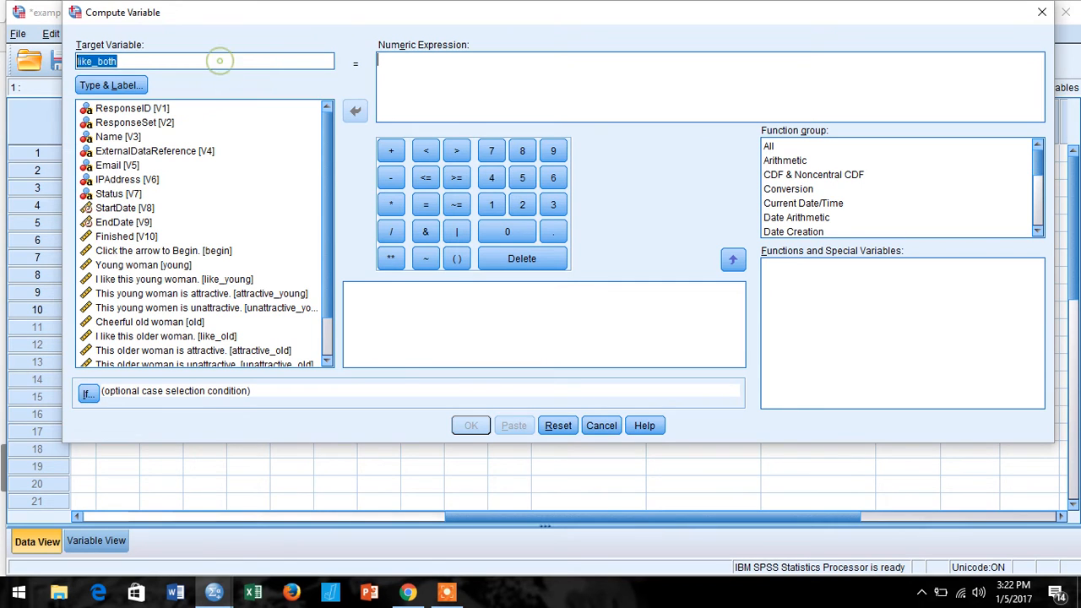
{"action": "key", "text": "BackSpace"}
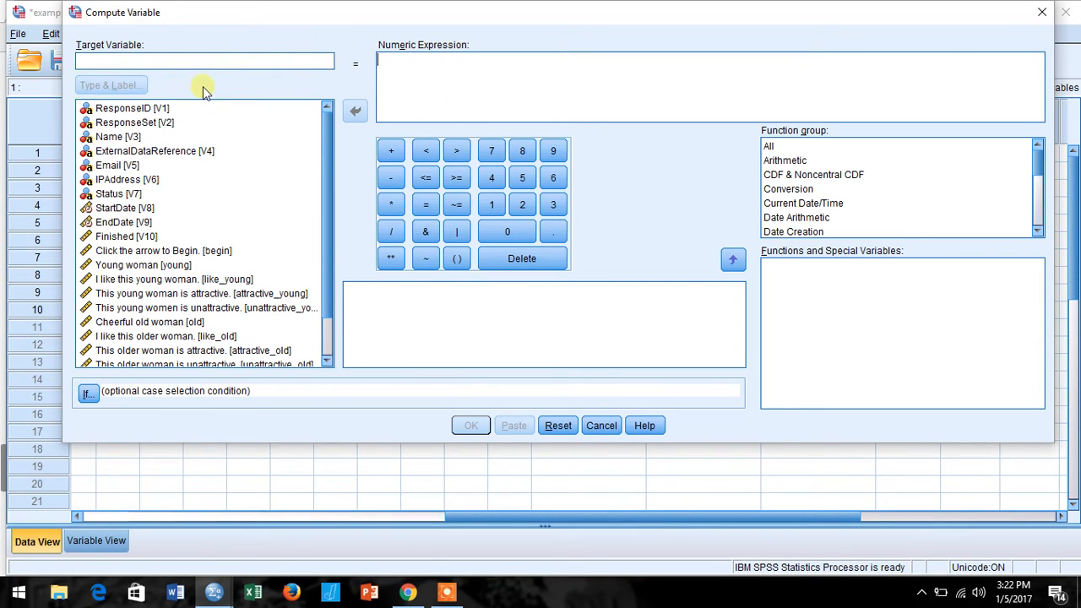
{"action": "type", "text": "like"}
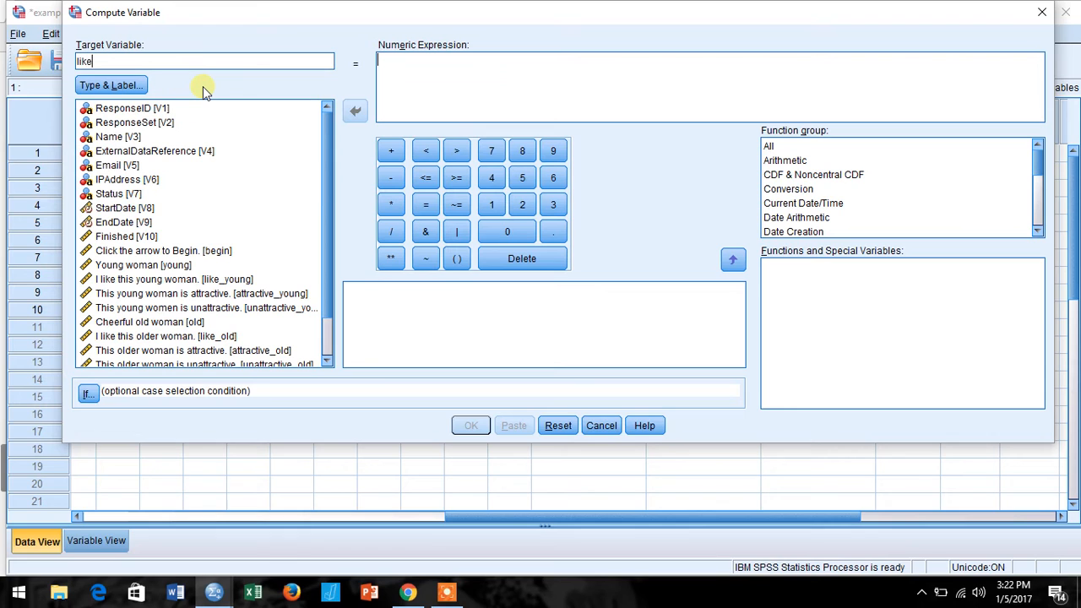
{"action": "type", "text": "_both"}
- Compute like_both with the expression sum.1(like_young, like_old) and minimize the output viewer
{"action": "left_click", "coordinate": [386, 61]}
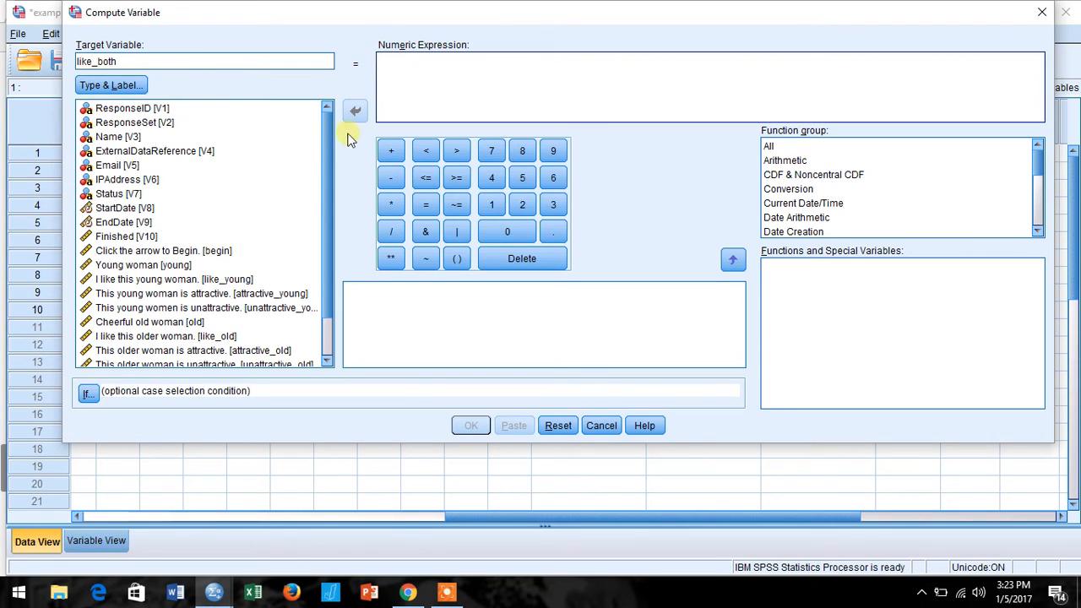
{"action": "type", "text": "su"}
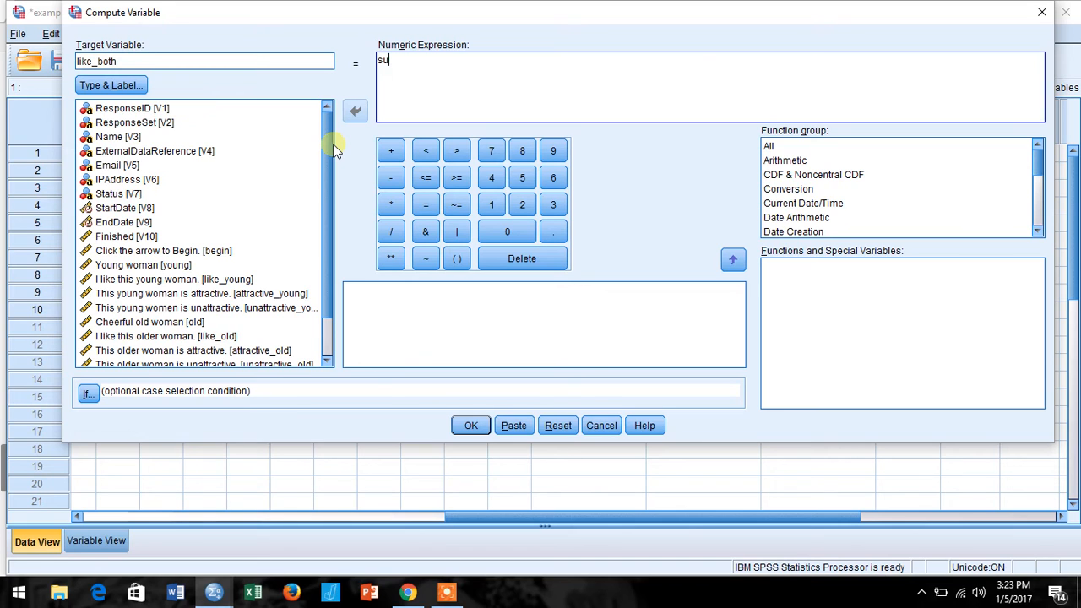
{"action": "type", "text": "m.1("}
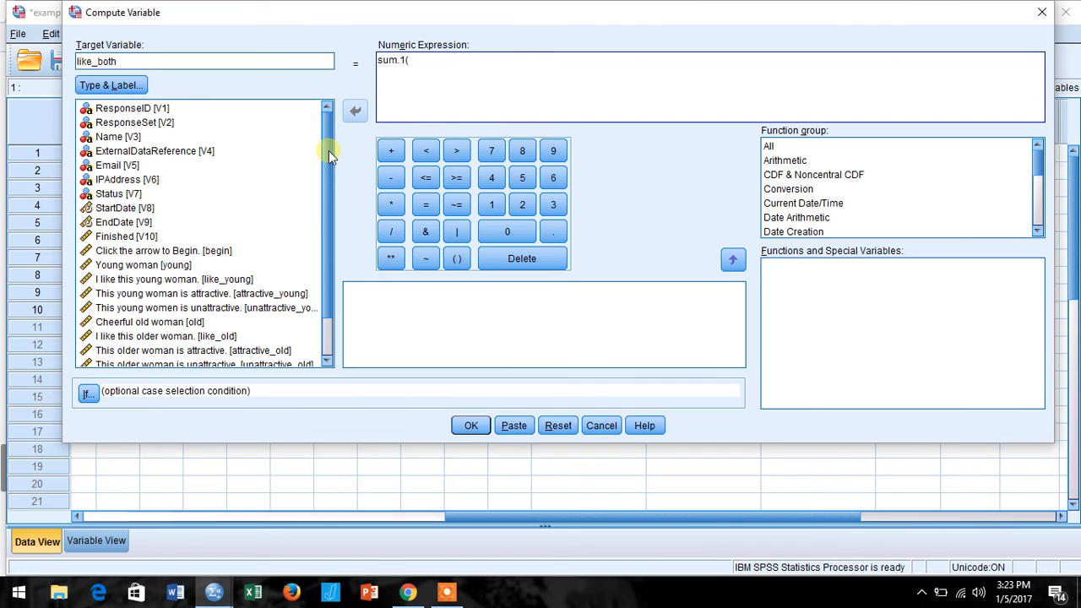
{"action": "left_click_drag", "start_coordinate": [330, 155], "coordinate": [334, 245]}
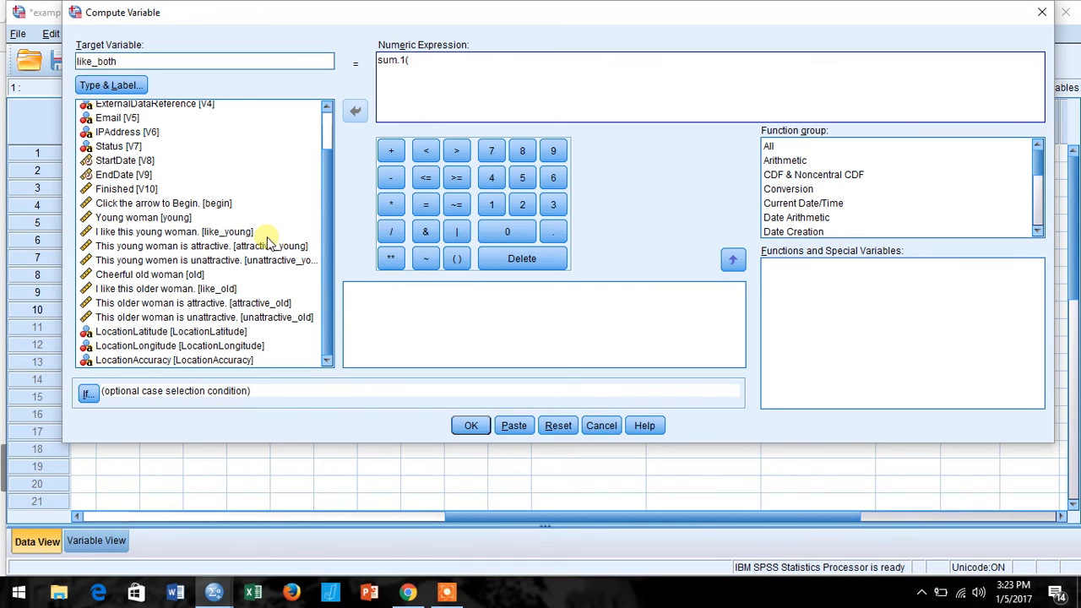
{"action": "left_click", "coordinate": [232, 231]}
{"action": "left_click", "coordinate": [354, 110]}
{"action": "type", "text": ","}
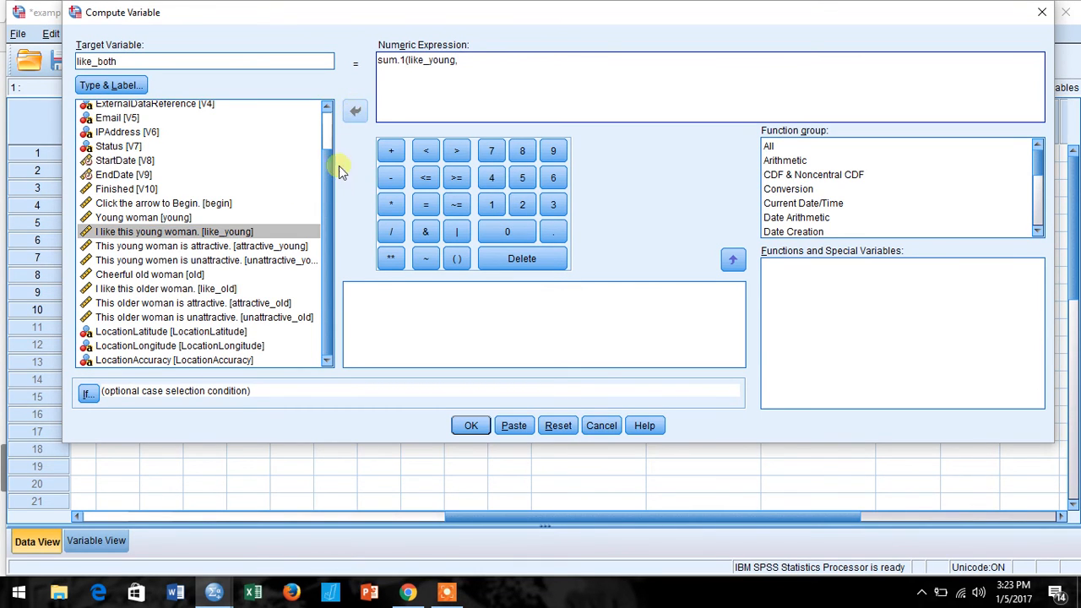
{"action": "left_click", "coordinate": [192, 289]}
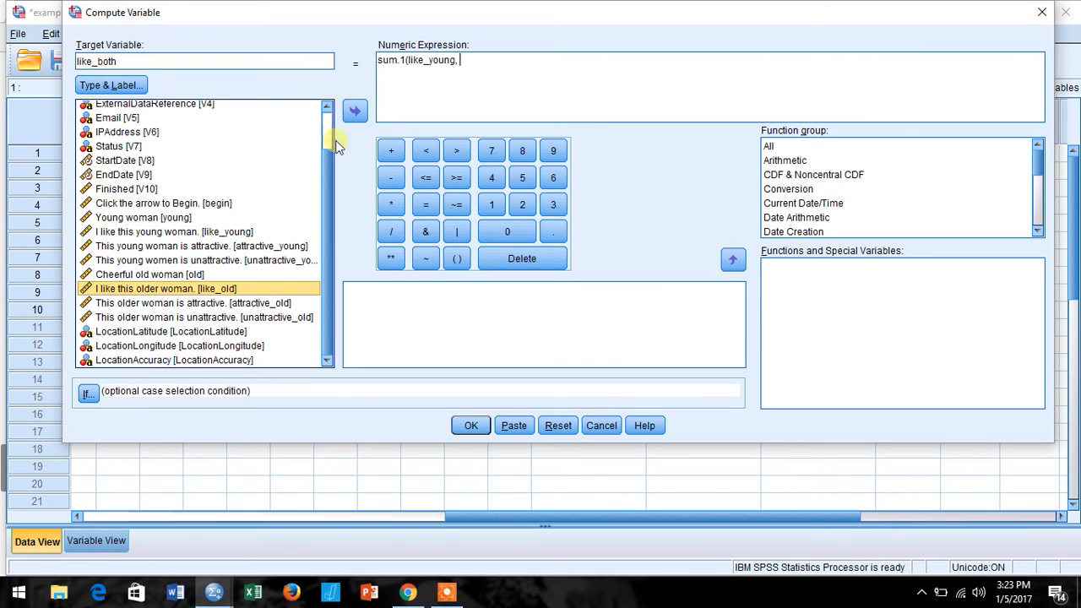
{"action": "left_click", "coordinate": [354, 111]}
{"action": "type", "text": ")"}
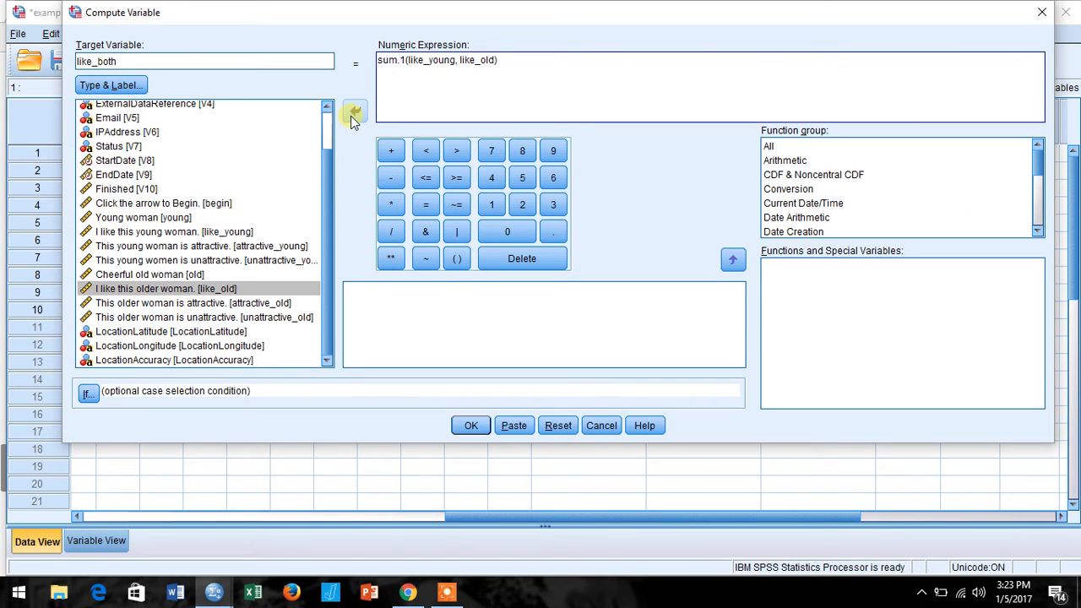
{"action": "left_click", "coordinate": [473, 426]}
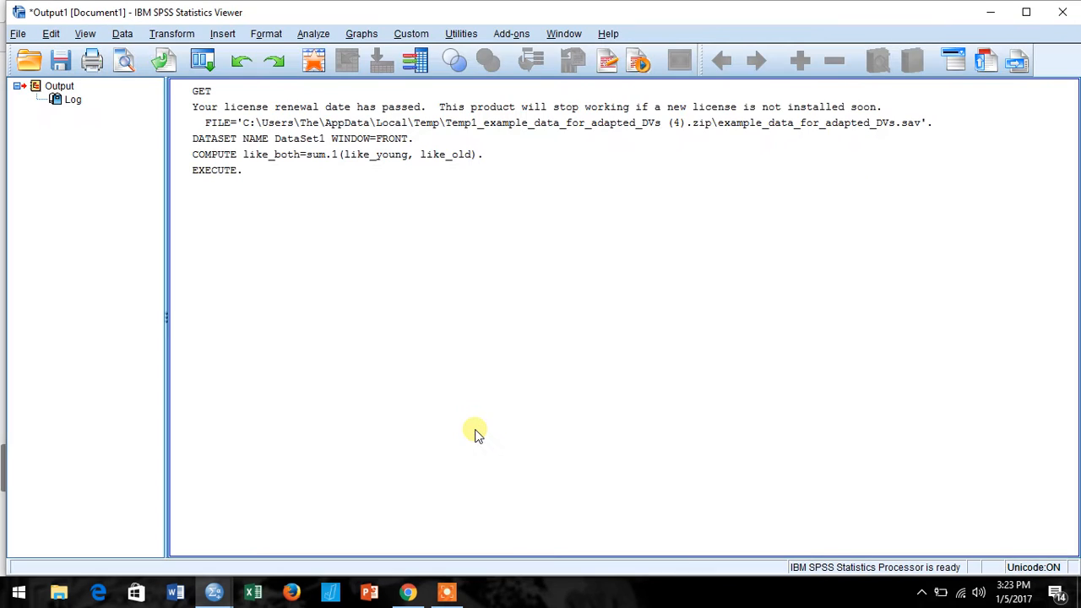
{"action": "left_click", "coordinate": [988, 11]}
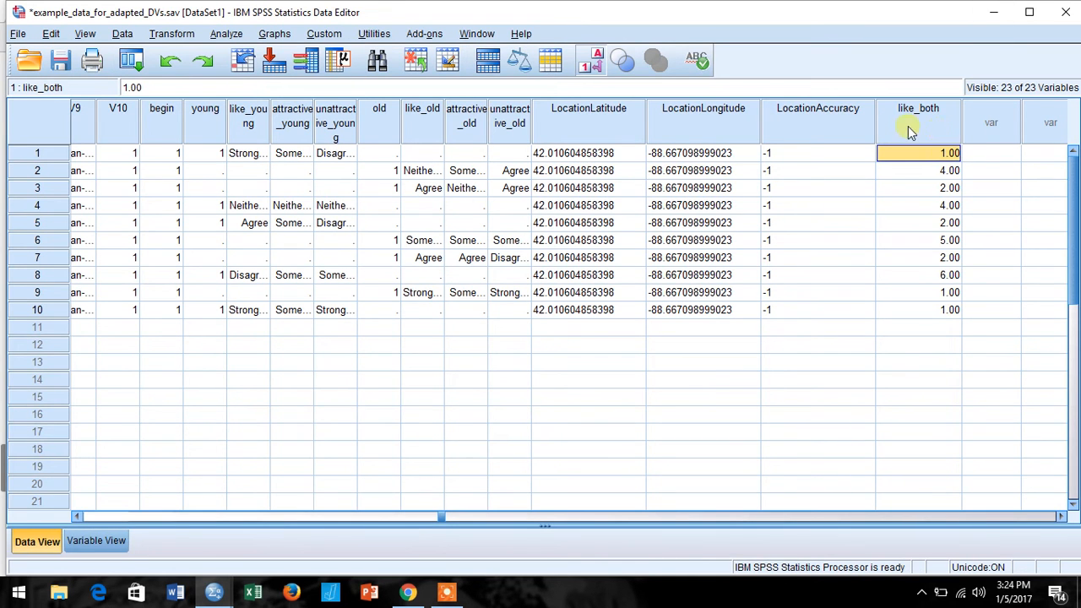
- Start another Compute Variable transformation and change the target variable to attractive_both
{"action": "left_click_drag", "start_coordinate": [441, 516], "coordinate": [860, 471]}
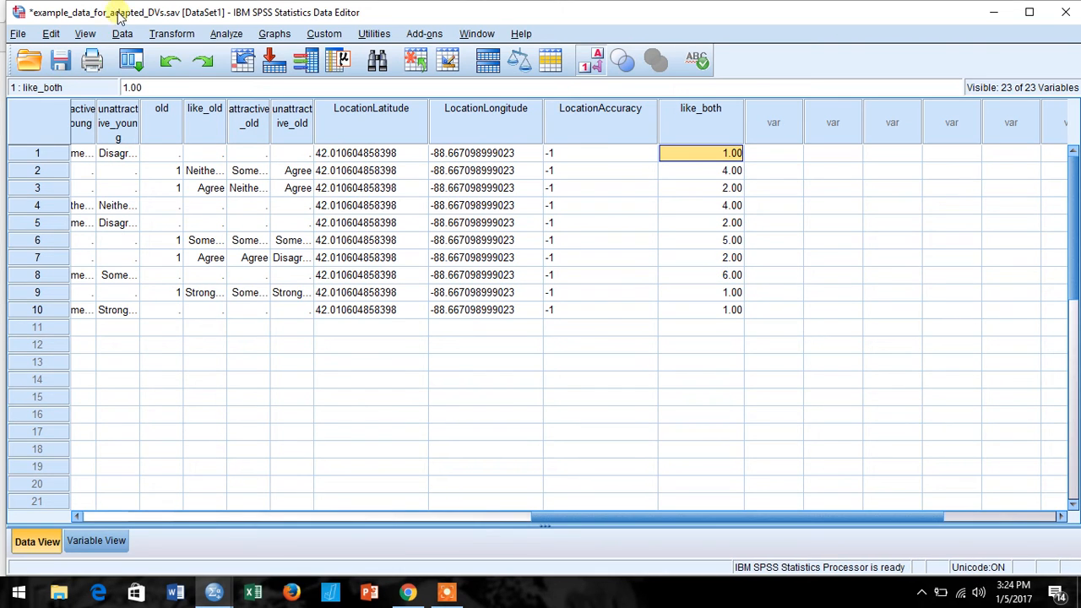
{"action": "left_click", "coordinate": [162, 35]}
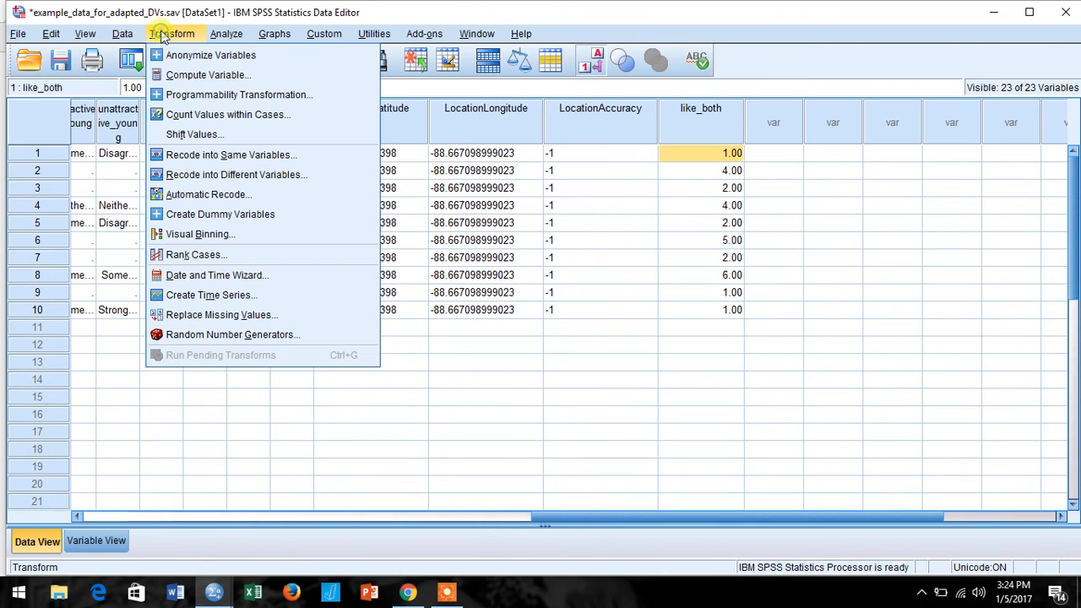
{"action": "left_click", "coordinate": [174, 74]}
{"action": "left_click", "coordinate": [159, 63]}
{"action": "left_click_drag", "start_coordinate": [99, 60], "coordinate": [68, 61]}
{"action": "key", "text": "BackSpace"}
{"action": "type", "text": "attracti"}
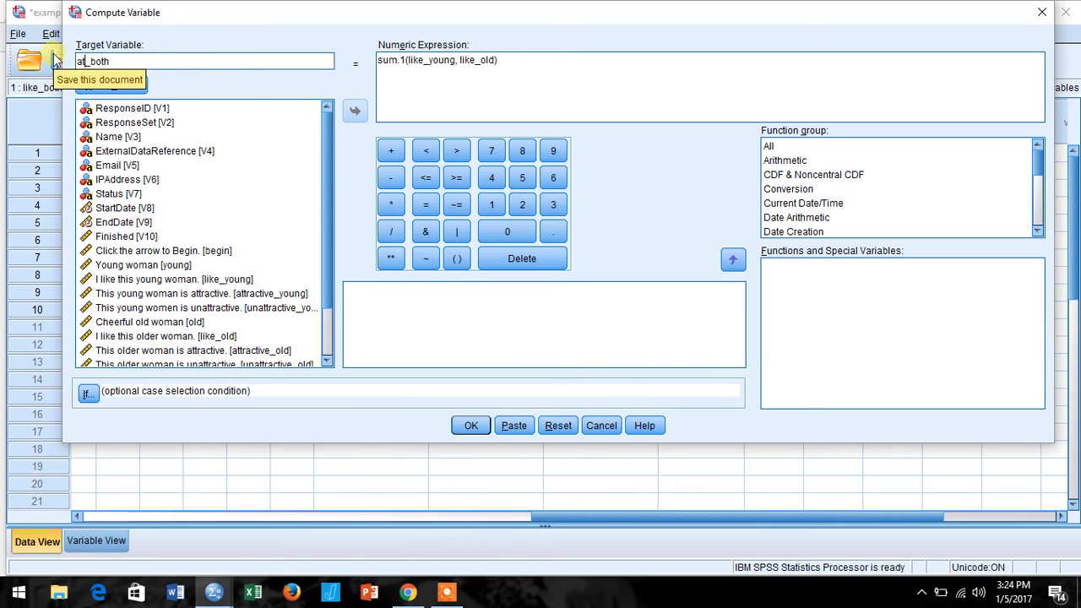
{"action": "type", "text": "ve"}
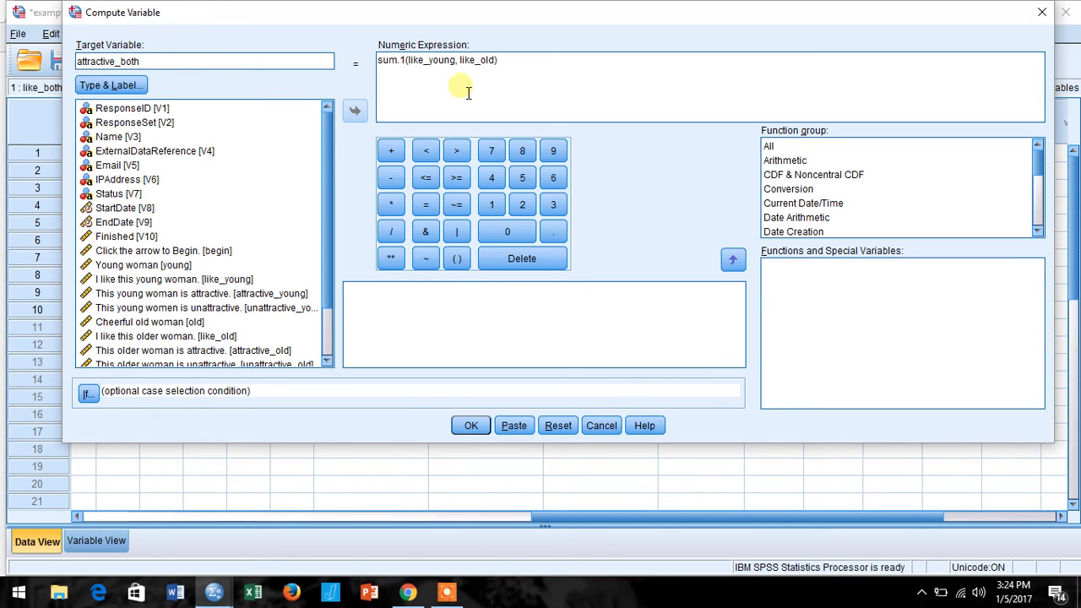
- Replace the like variables in the numeric expression so it reads sum.1(attractive_young, attractive_old)
{"action": "left_click", "coordinate": [523, 64]}
{"action": "left_click_drag", "start_coordinate": [428, 75], "coordinate": [410, 65]}
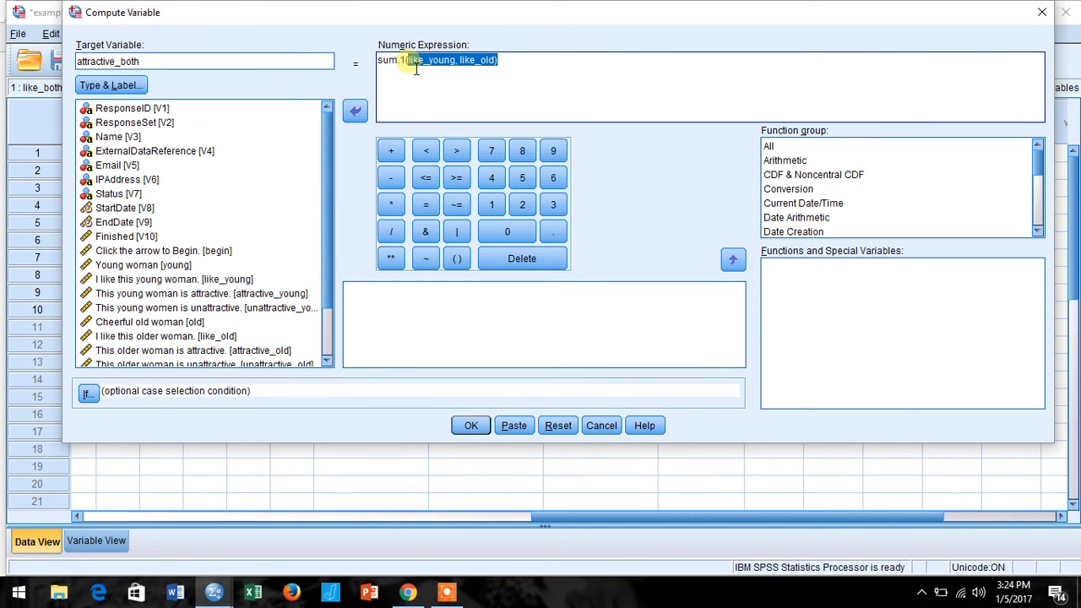
{"action": "key", "text": "BackSpace"}
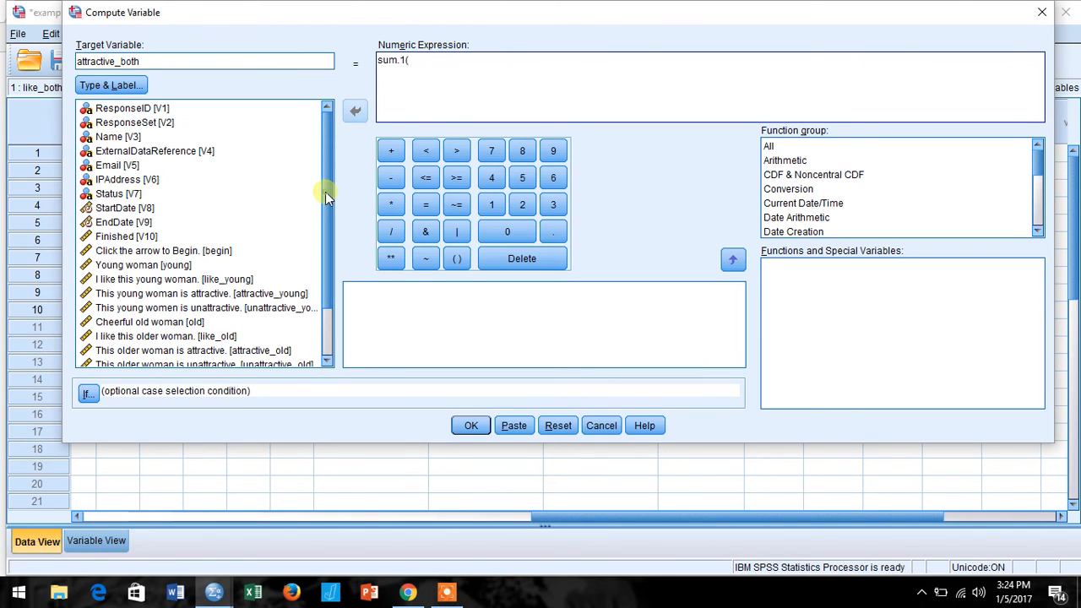
{"action": "scroll", "coordinate": [326, 203], "scroll_direction": "down", "scroll_amount": 1}
{"action": "left_click", "coordinate": [287, 258]}
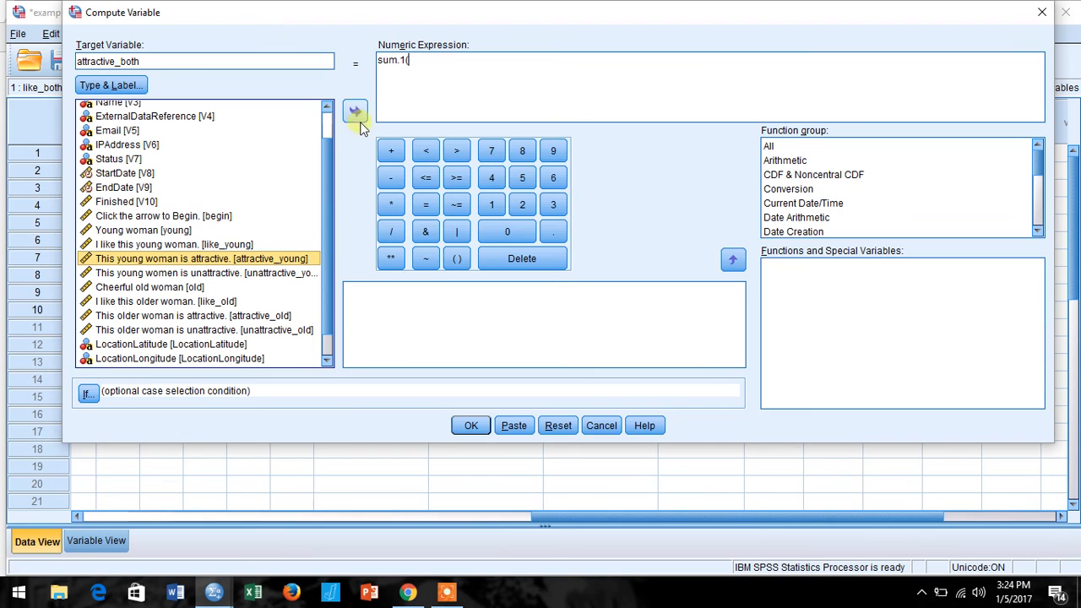
{"action": "left_click", "coordinate": [355, 113]}
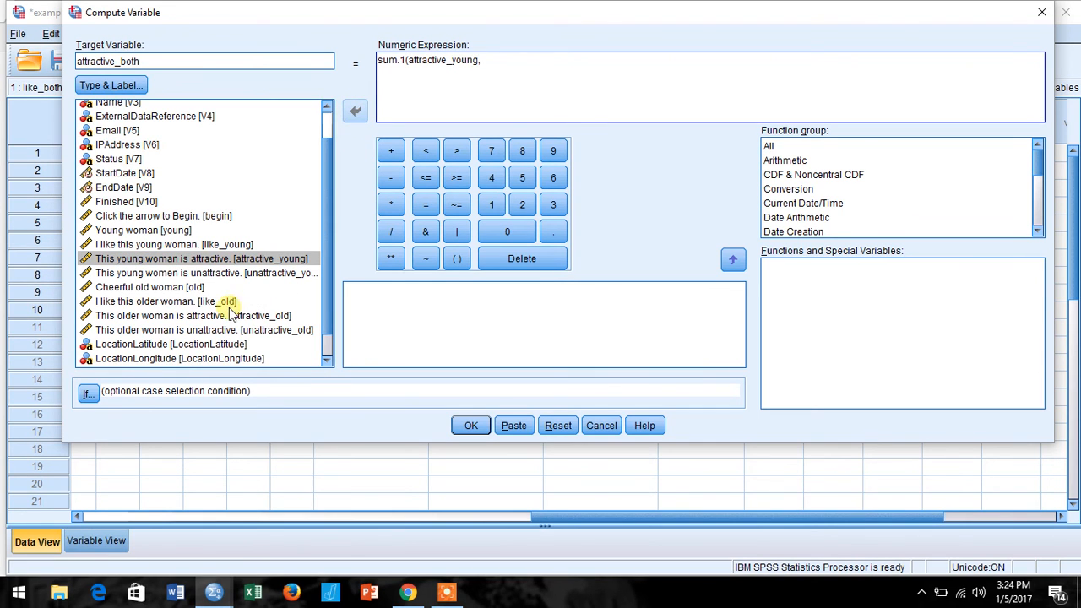
{"action": "left_click", "coordinate": [232, 320]}
{"action": "left_click", "coordinate": [232, 320]}
{"action": "left_click", "coordinate": [355, 112]}
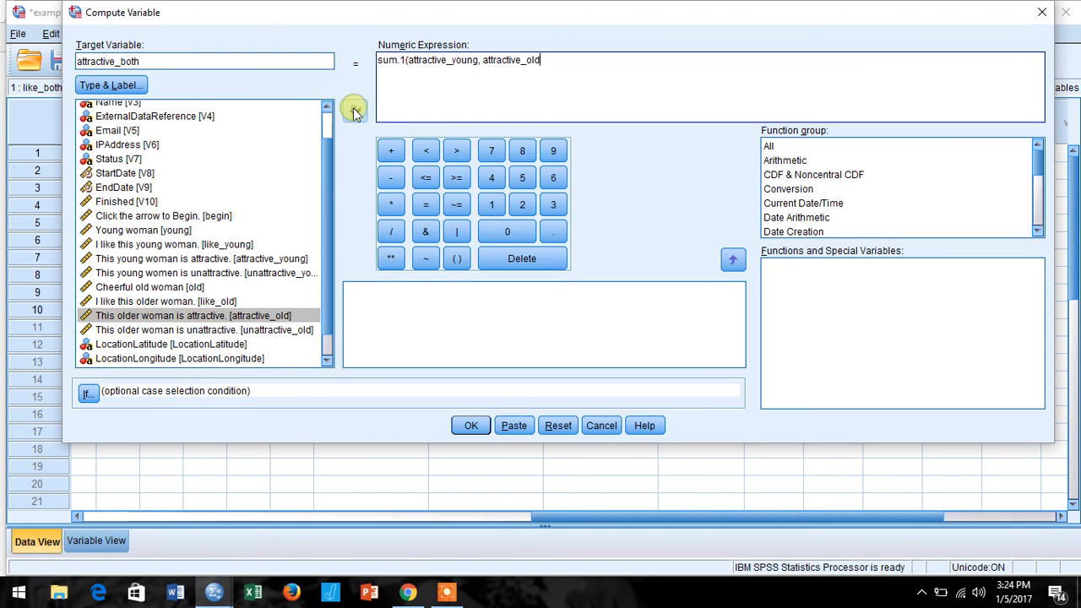
- Run the attractive_both computation, minimize the output viewer and narrow the new attractive_both column in the data grid
{"action": "left_click", "coordinate": [470, 424]}
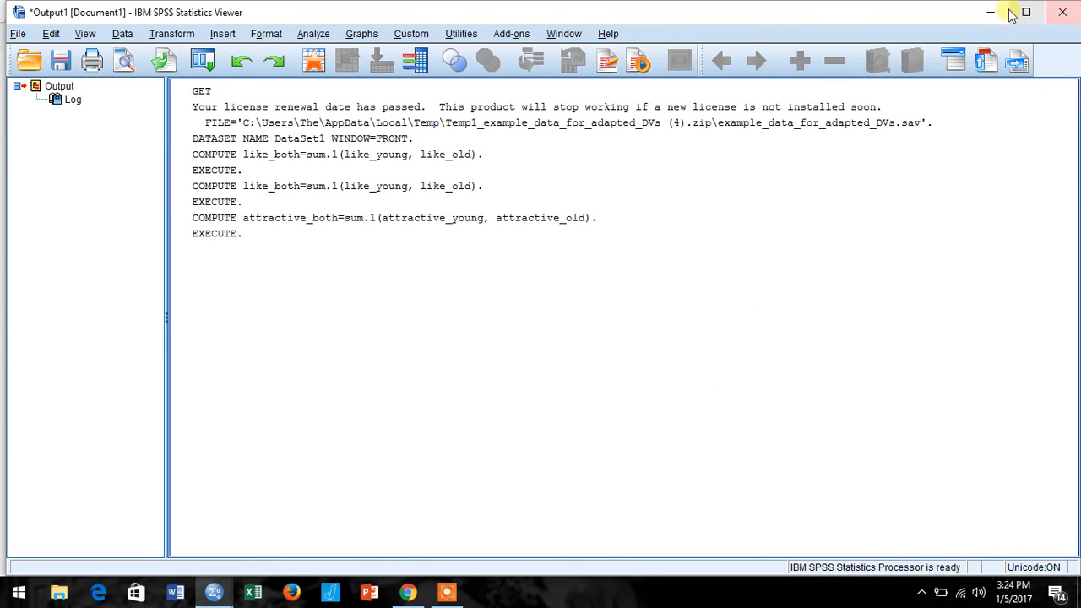
{"action": "left_click", "coordinate": [989, 12]}
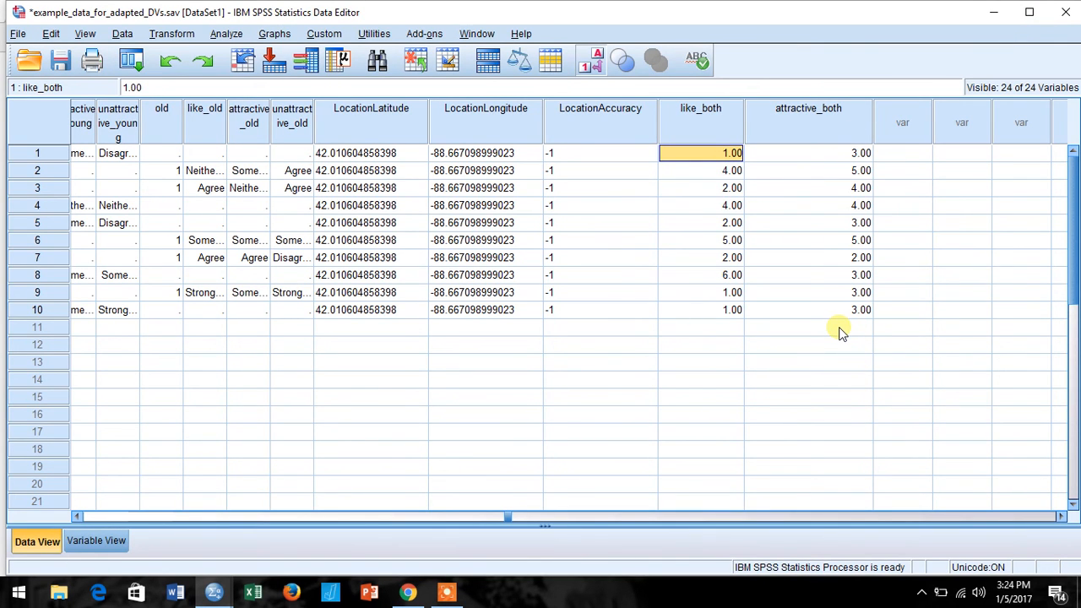
{"action": "left_click_drag", "start_coordinate": [873, 138], "coordinate": [823, 138]}
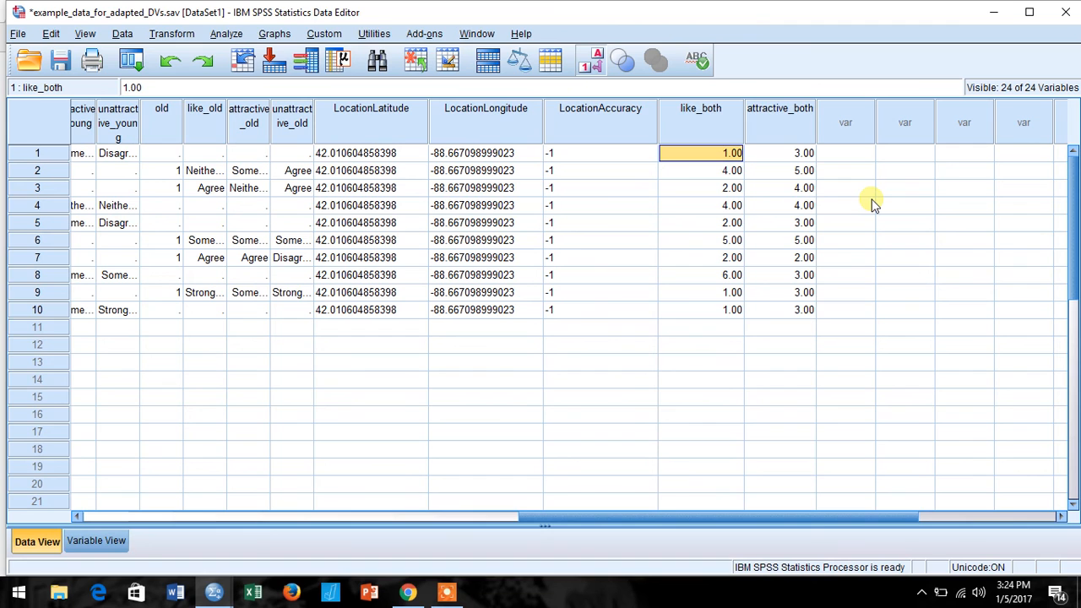
{"action": "left_click", "coordinate": [198, 33]}
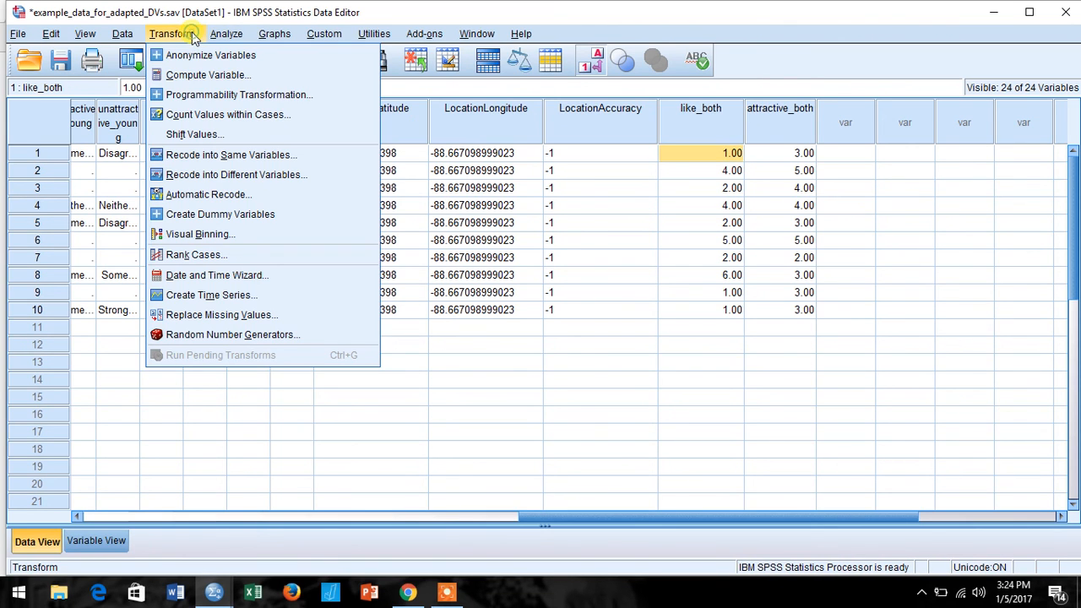
{"action": "left_click", "coordinate": [207, 74]}
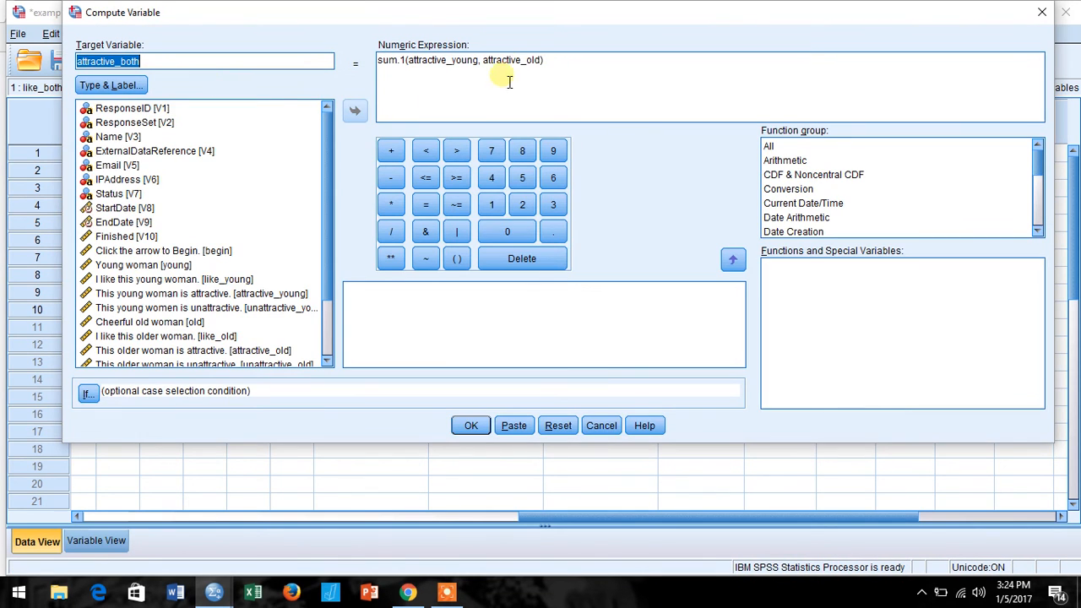
{"action": "left_click", "coordinate": [555, 67]}
{"action": "left_click_drag", "start_coordinate": [555, 68], "coordinate": [415, 70]}
{"action": "left_click_drag", "start_coordinate": [545, 68], "coordinate": [417, 72]}
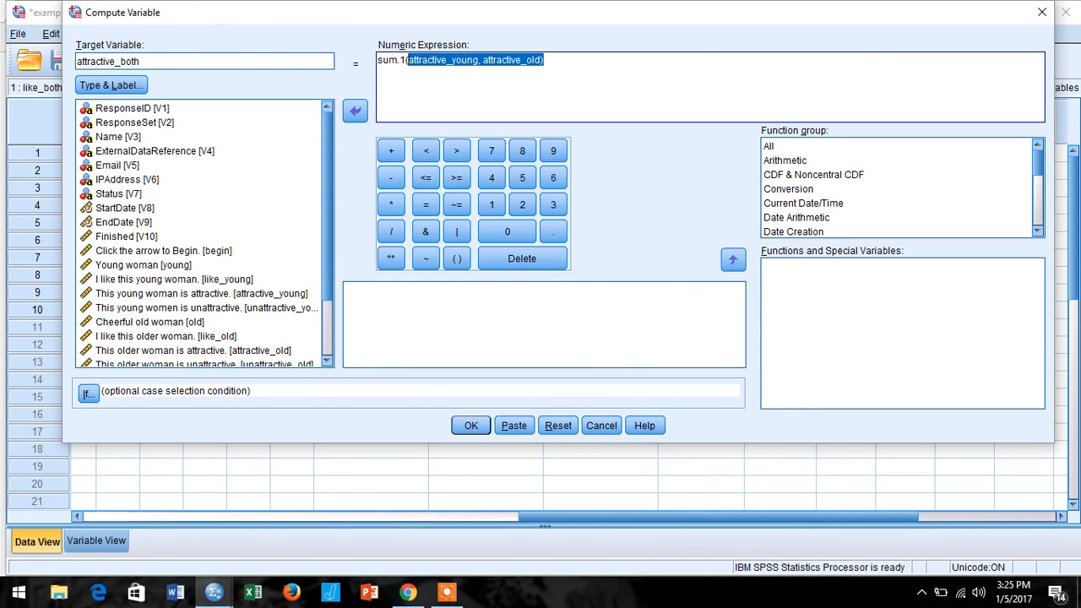
{"action": "left_click", "coordinate": [1041, 11]}
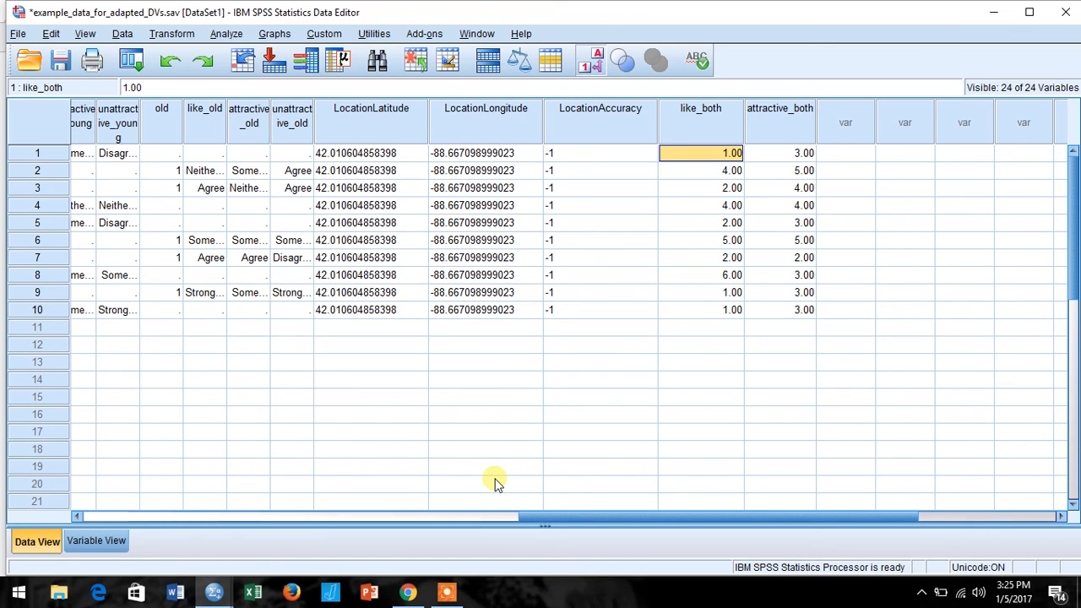
{"action": "left_click", "coordinate": [447, 594]}
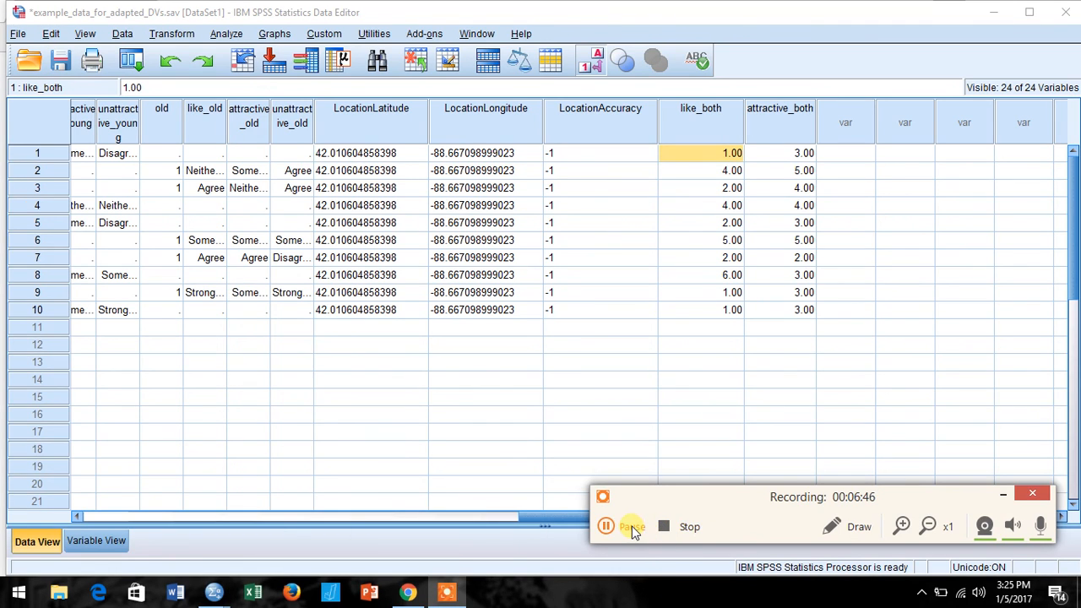